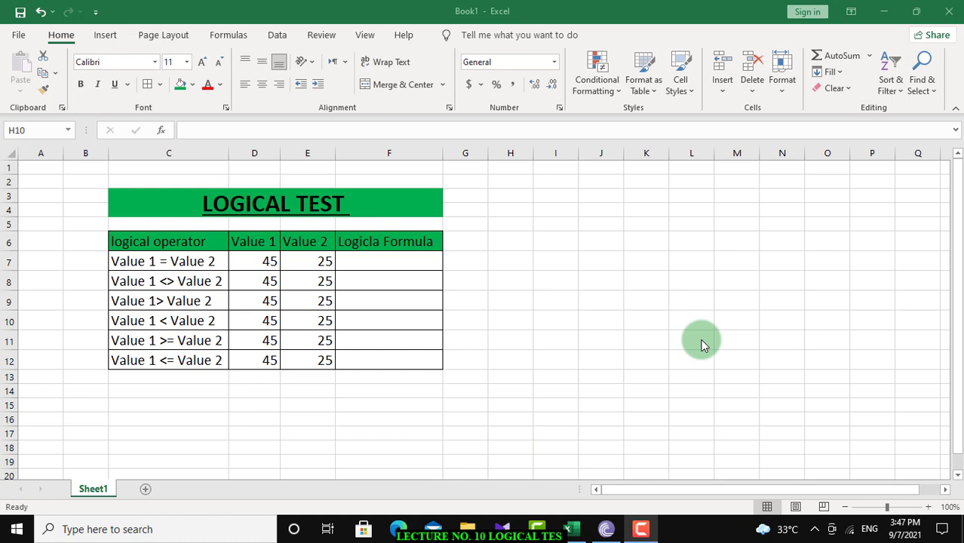
# - Review the six operator labels in column C and move to F7, the first result cell
pyautogui.click(172, 261)
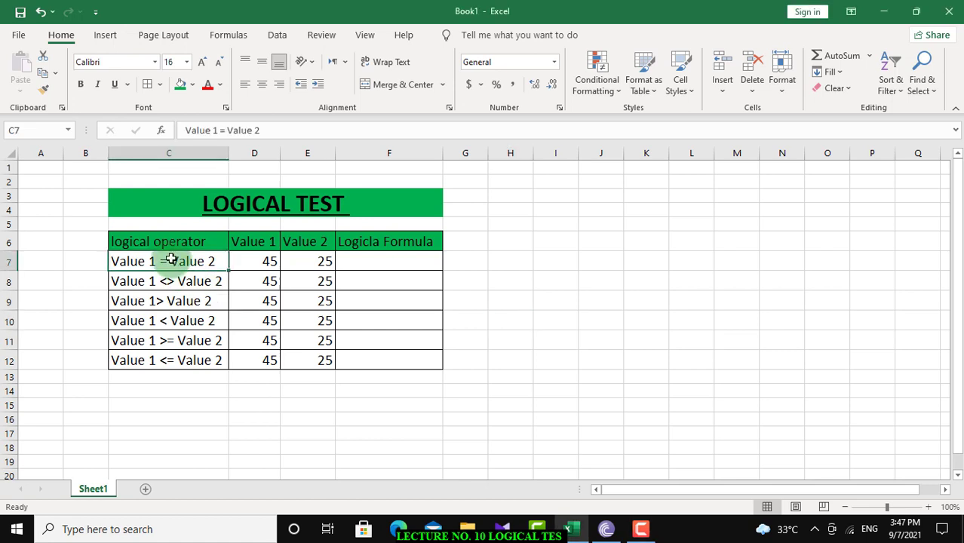
pyautogui.press('Down')
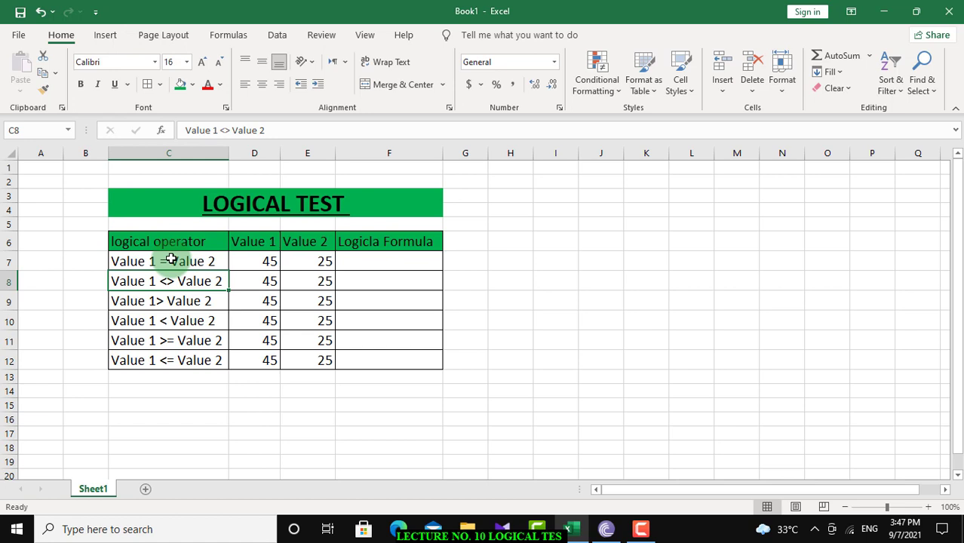
pyautogui.press('Down')
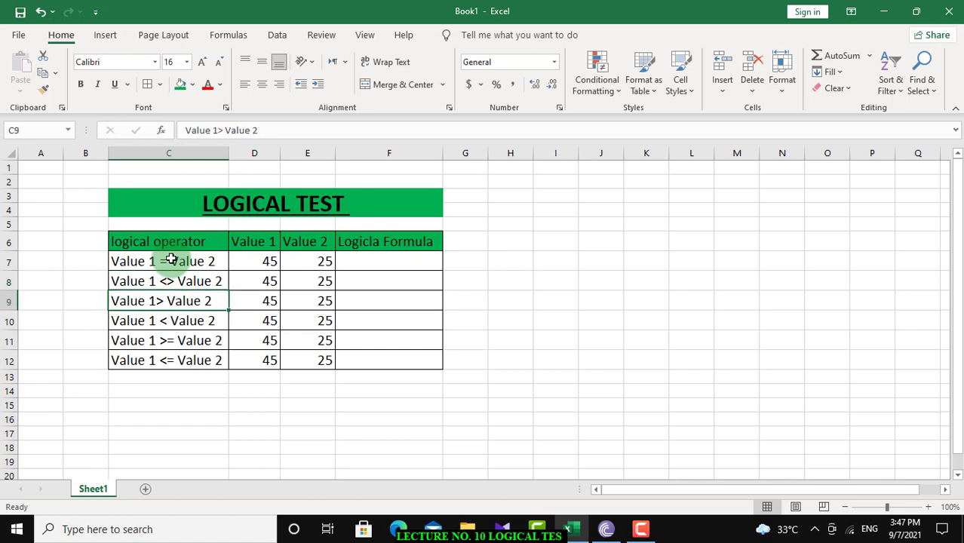
pyautogui.press('Down')
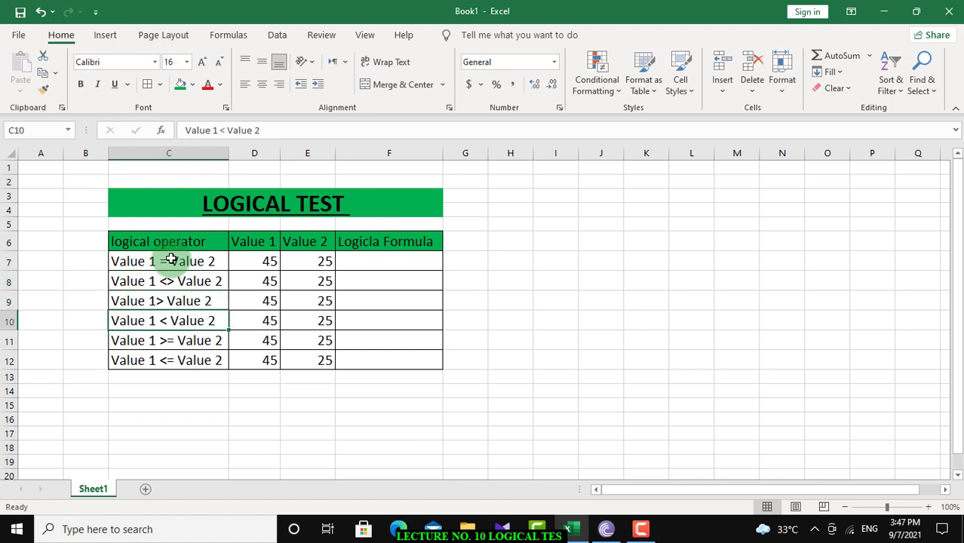
pyautogui.press('Down')
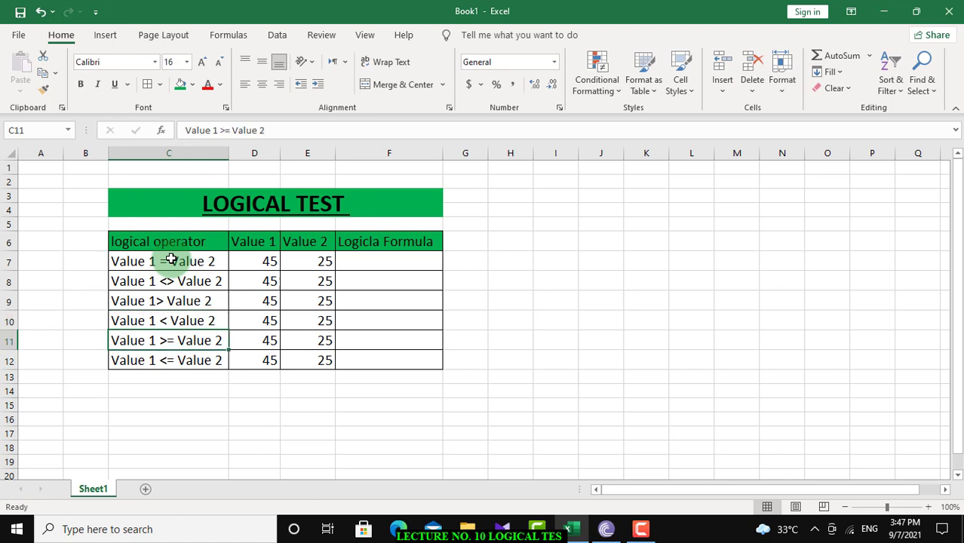
pyautogui.press('Down')
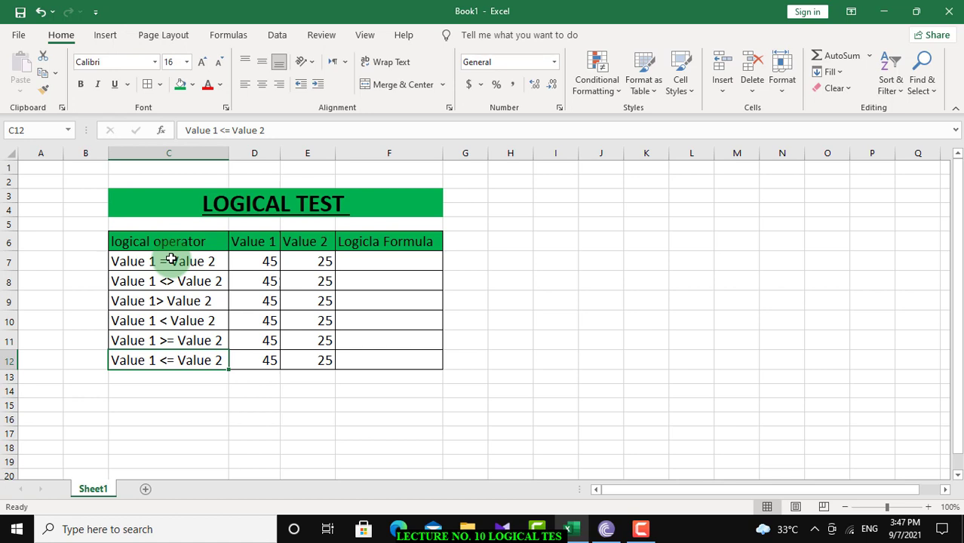
pyautogui.press('Right')
pyautogui.press('Right')
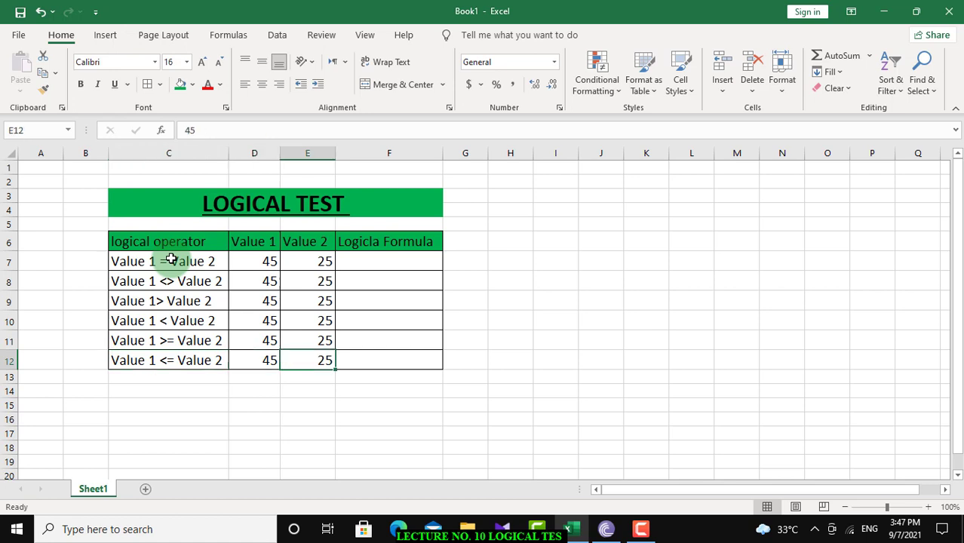
pyautogui.press('Right')
pyautogui.press('Right')
pyautogui.press('Left')
pyautogui.press('Up')
pyautogui.press('Up')
pyautogui.press('Up')
pyautogui.press('Up')
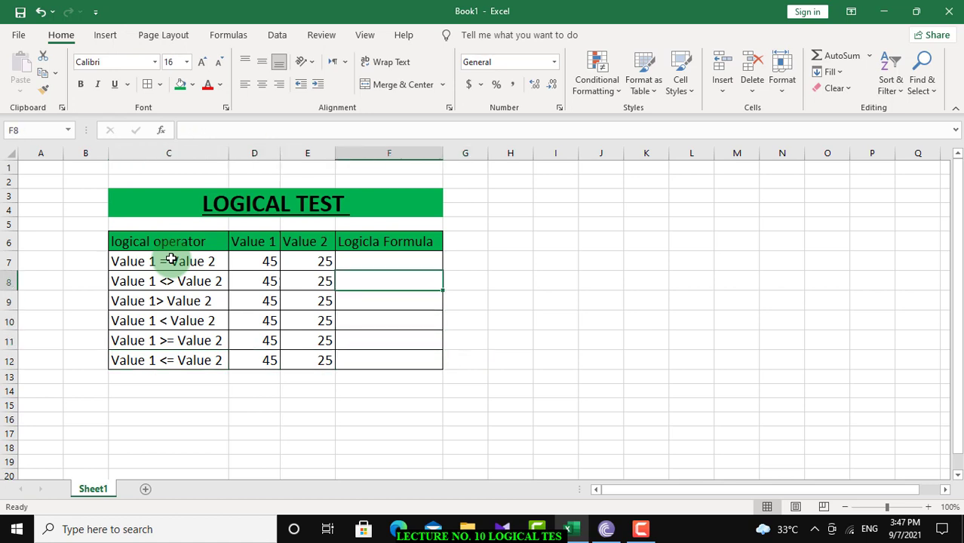
pyautogui.press('Up')
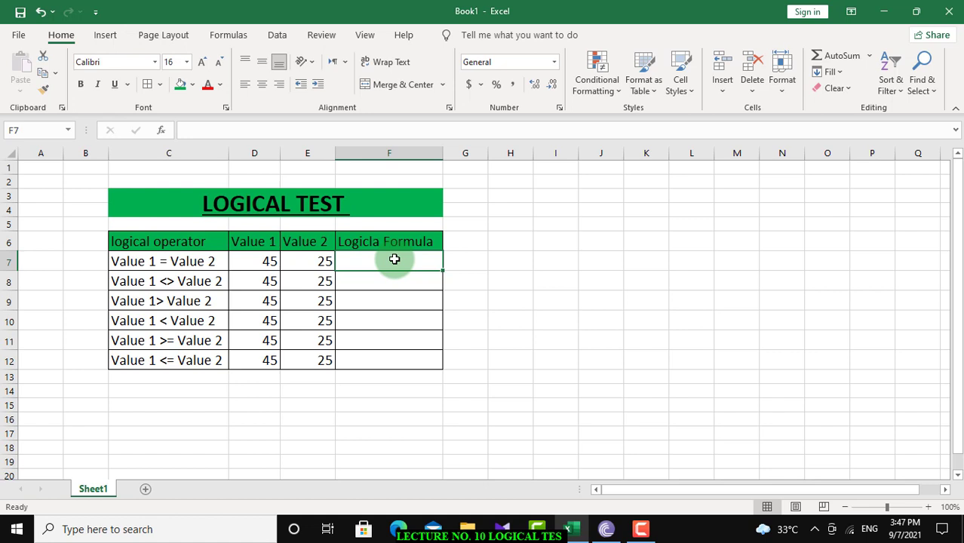
# - Enter the equality formula =D7=E7 in F7
pyautogui.write('=')
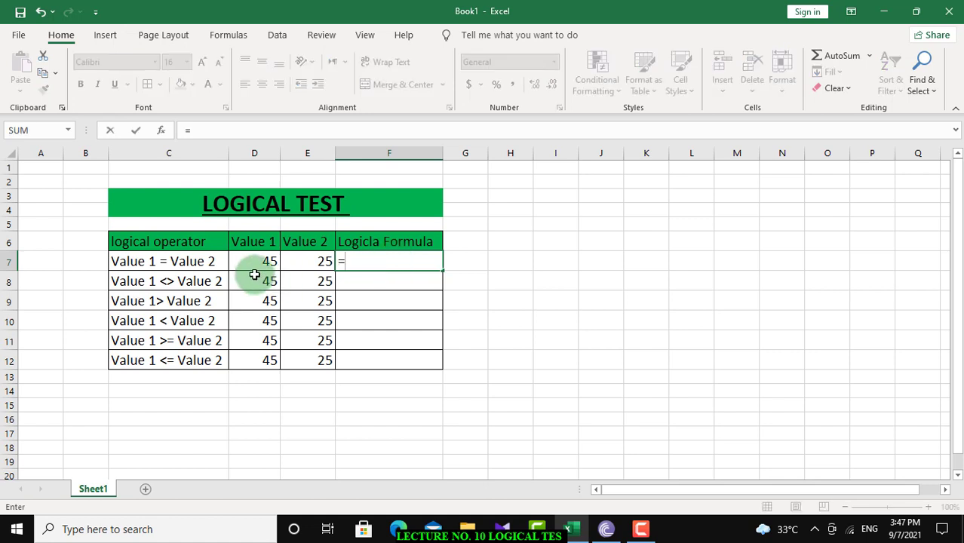
pyautogui.click(255, 260)
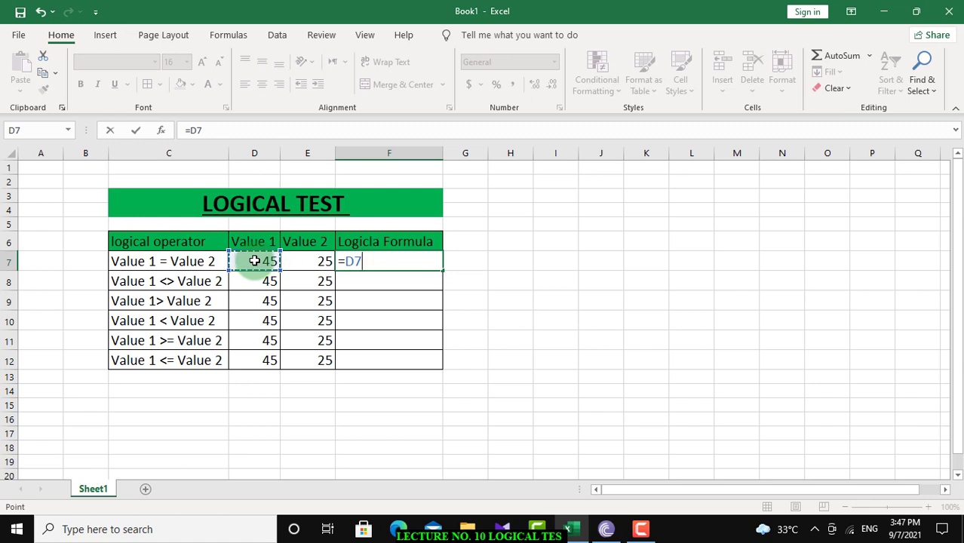
pyautogui.write('=')
pyautogui.click(307, 262)
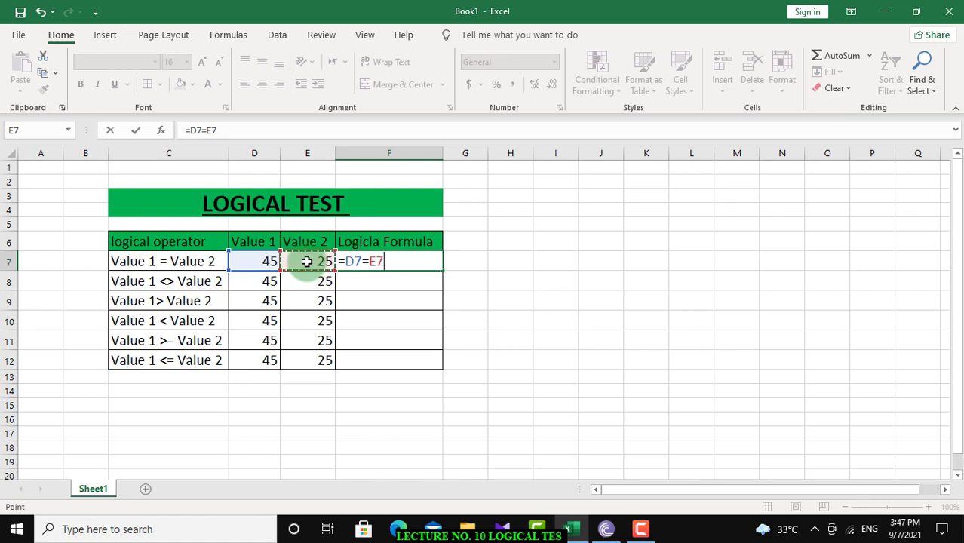
pyautogui.hotkey('ctrl', 'Return')
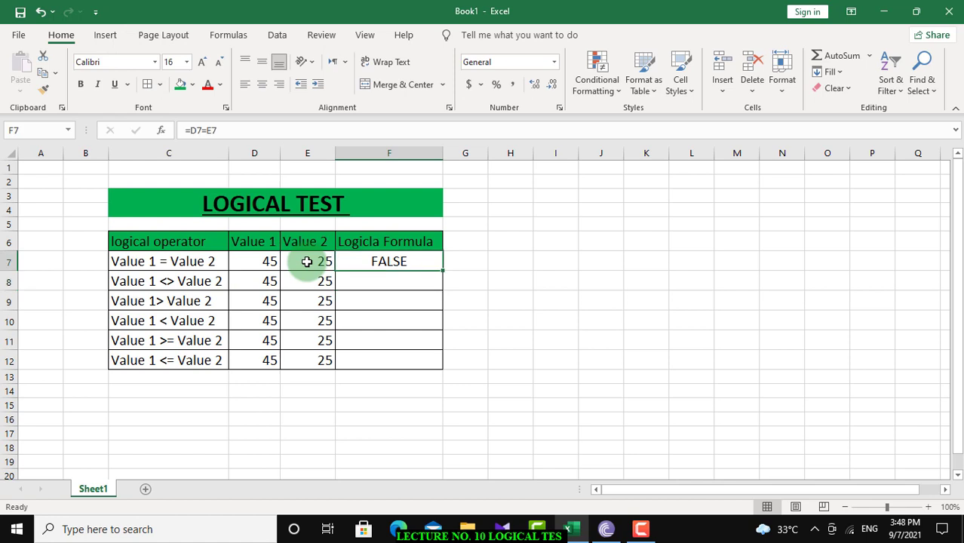
# - Change Value 1 in D7 to 25 so F7 returns TRUE
pyautogui.click(308, 262)
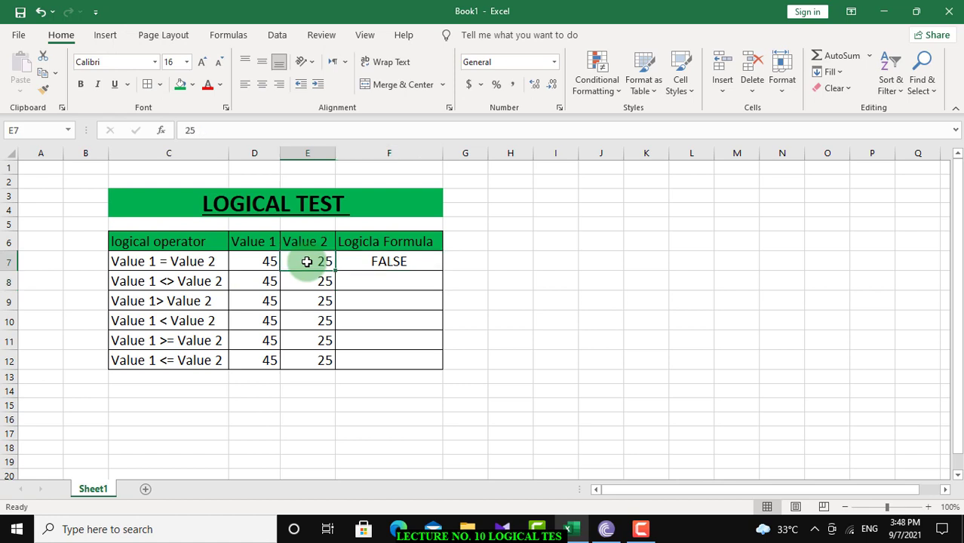
pyautogui.press('Left')
pyautogui.write('25')
pyautogui.press('Return')
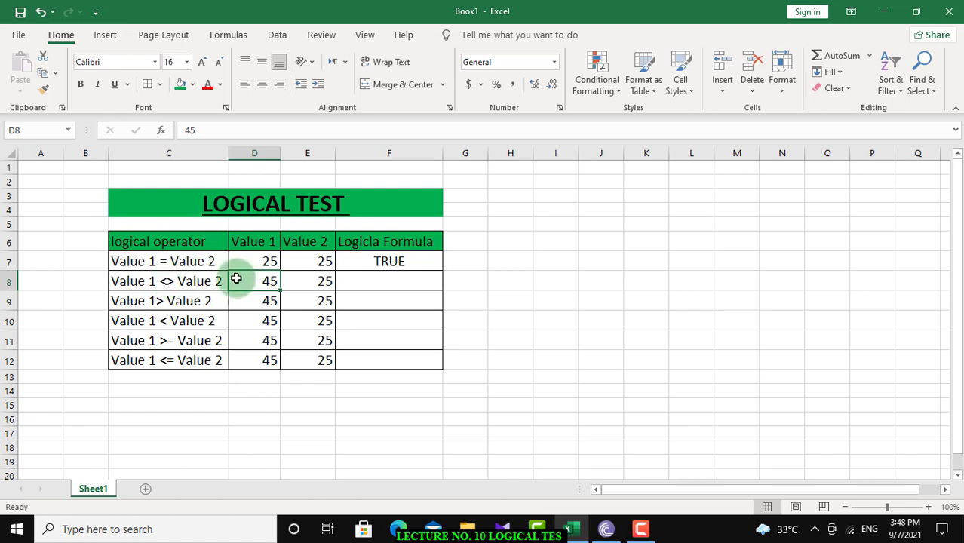
# - Enter the not-equal formula =D8<>E8 in F8
pyautogui.doubleClick(374, 277)
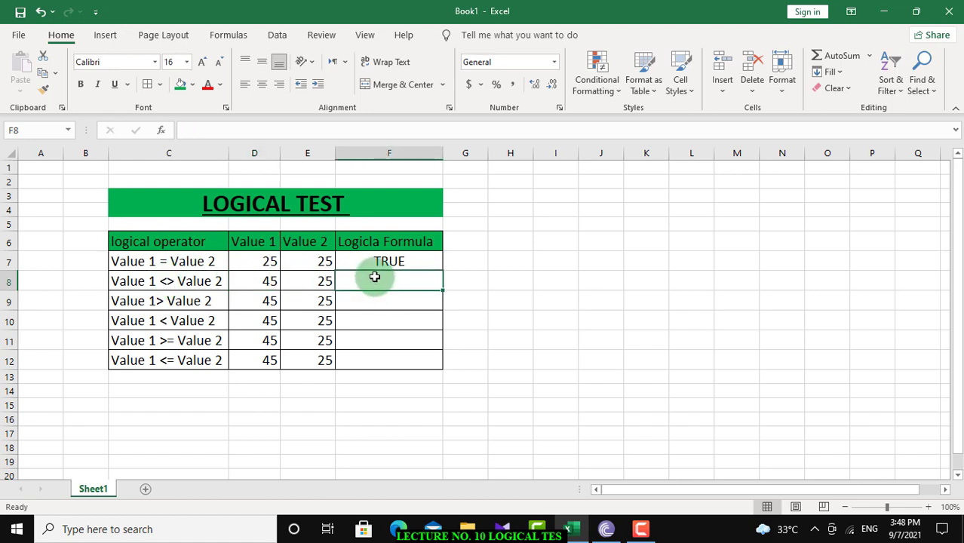
pyautogui.write('=')
pyautogui.click(267, 279)
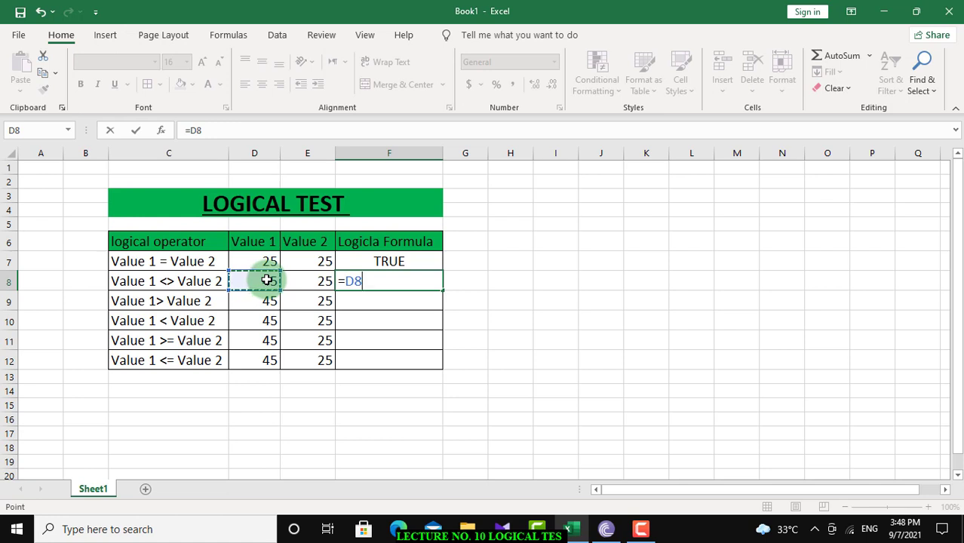
pyautogui.write('<>')
pyautogui.click(324, 282)
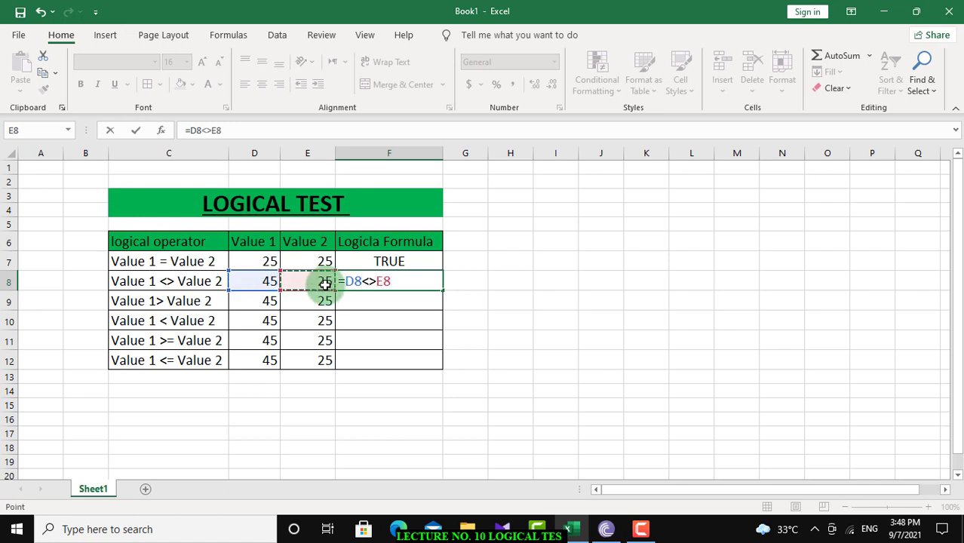
pyautogui.press('Return')
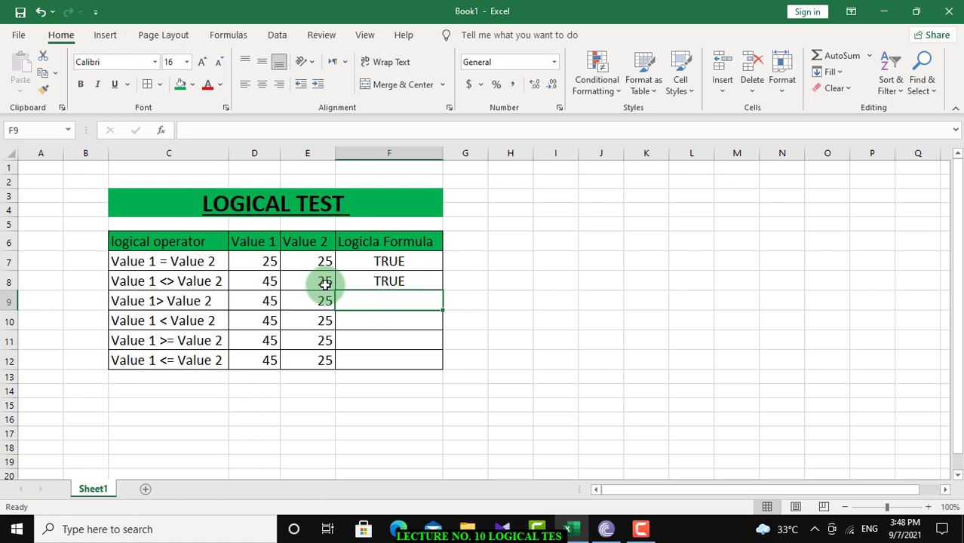
# - Set D8 to 25 to see F8 turn FALSE, then restore it to 45 for TRUE
pyautogui.click(252, 283)
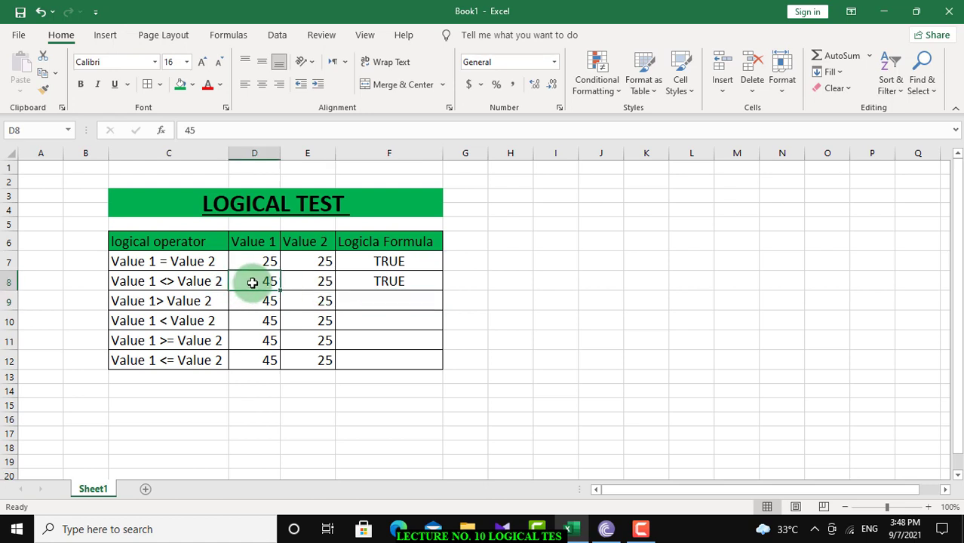
pyautogui.write('25')
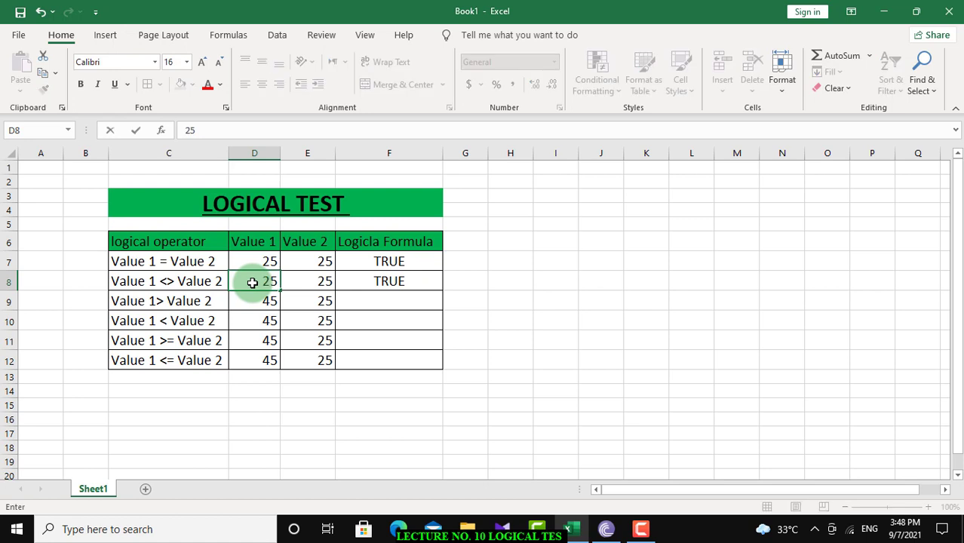
pyautogui.press('Return')
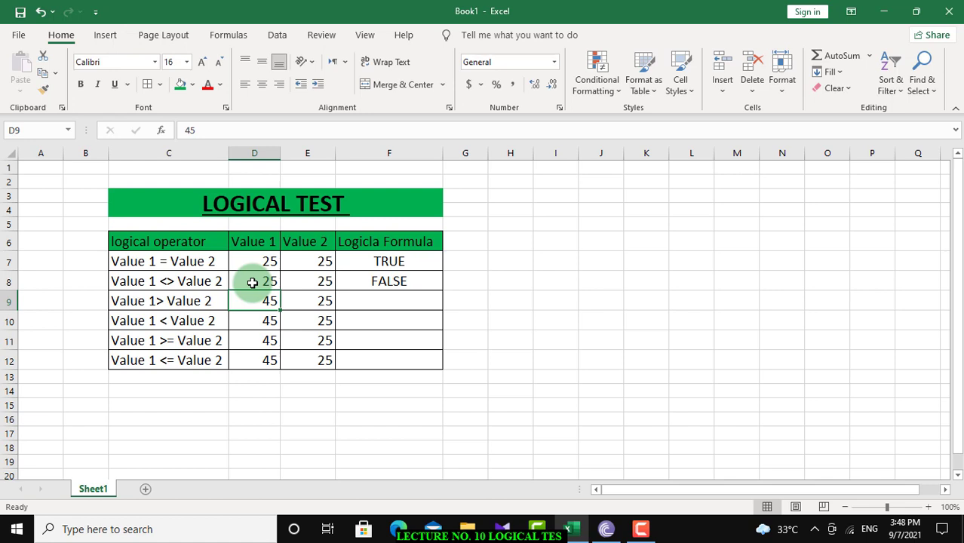
pyautogui.click(253, 283)
pyautogui.write('45')
pyautogui.press('Return')
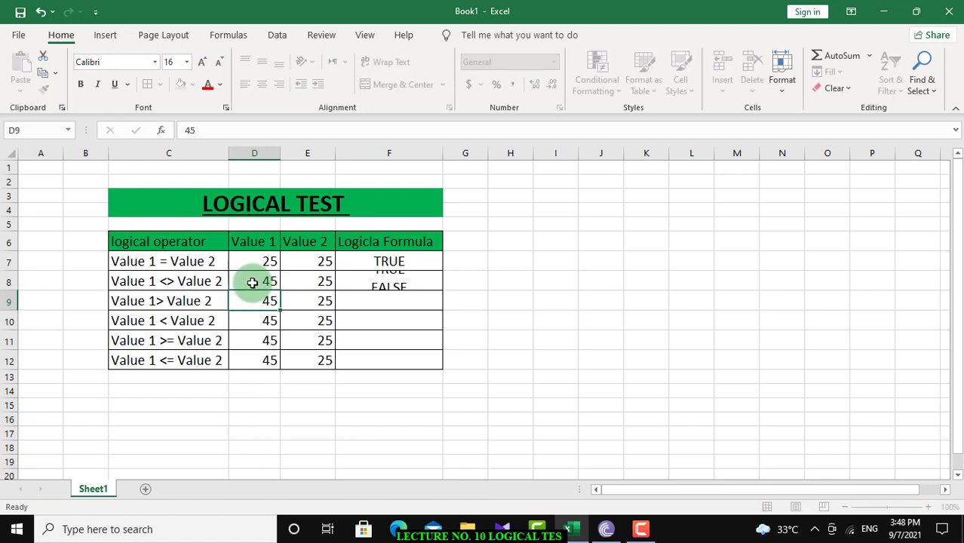
pyautogui.press('Right')
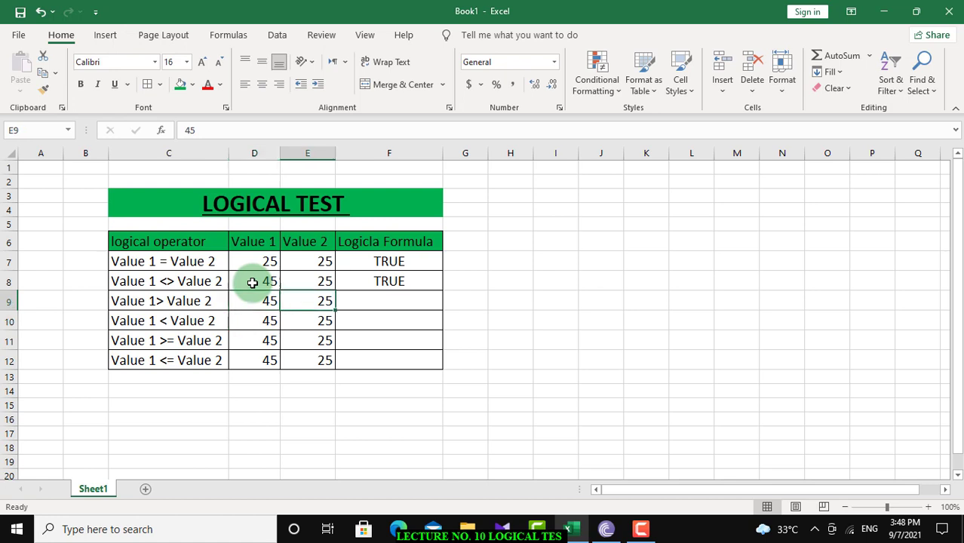
pyautogui.press('Right')
pyautogui.press('Right')
pyautogui.press('Left')
# - Enter the greater-than formula =D9>E9 in F9, returning TRUE
pyautogui.write('=')
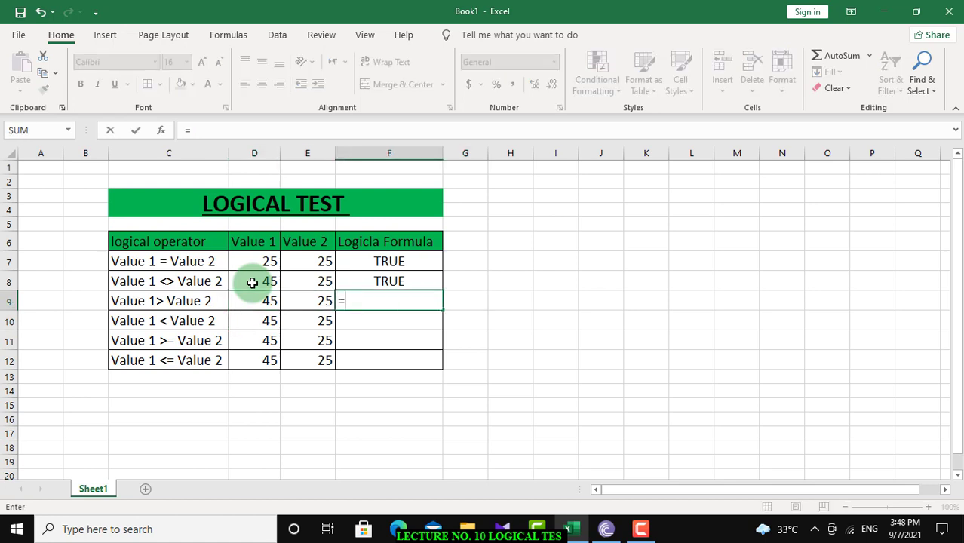
pyautogui.click(258, 301)
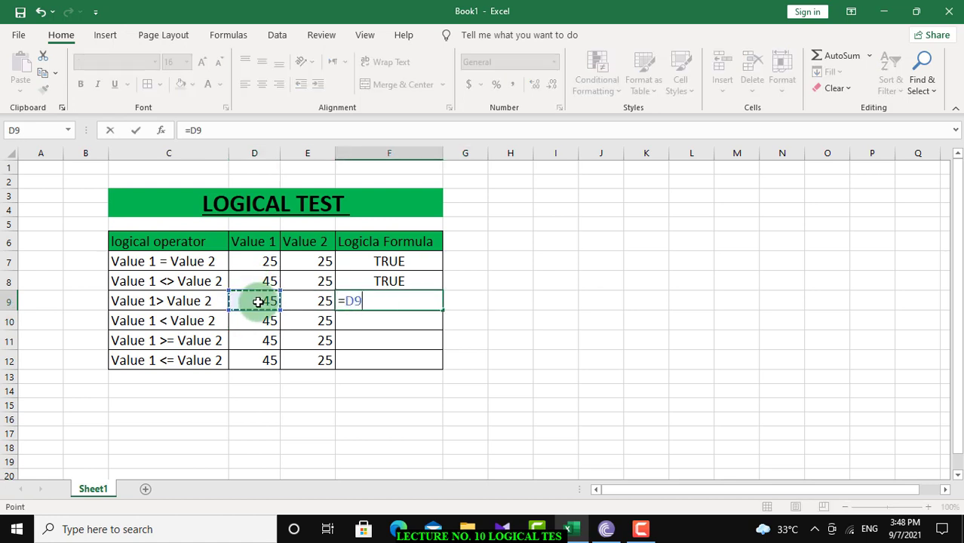
pyautogui.write('>')
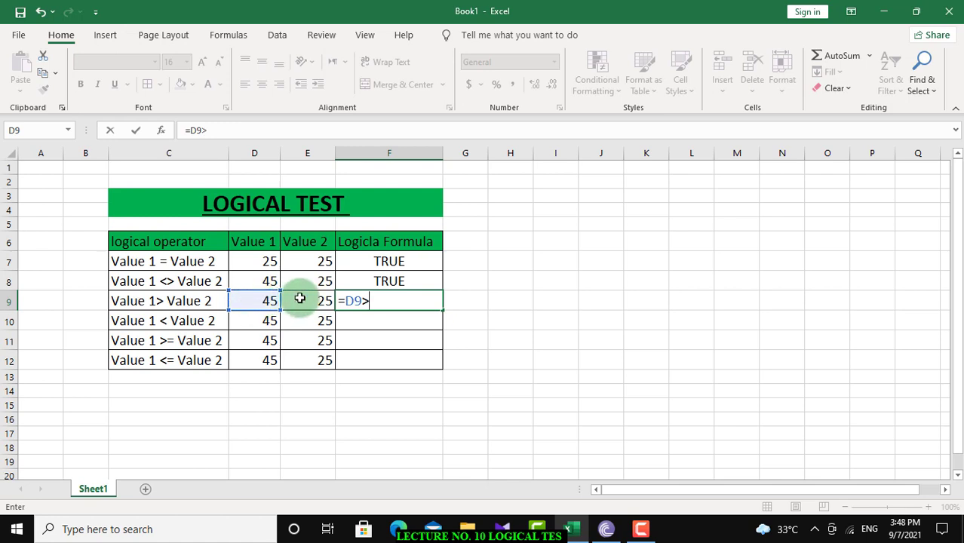
pyautogui.click(301, 300)
pyautogui.press('Return')
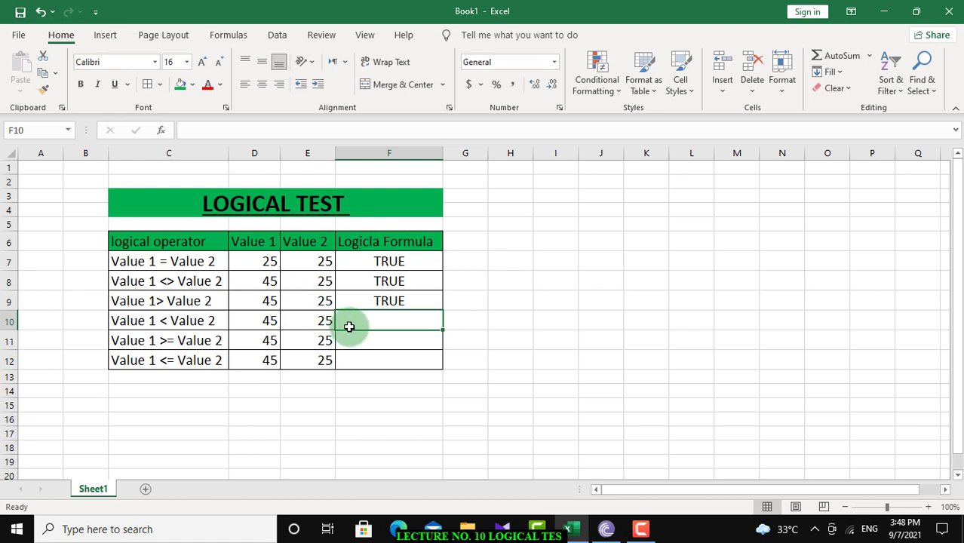
# - Enter the less-than formula =D10<E10 in F10, returning FALSE
pyautogui.write('=')
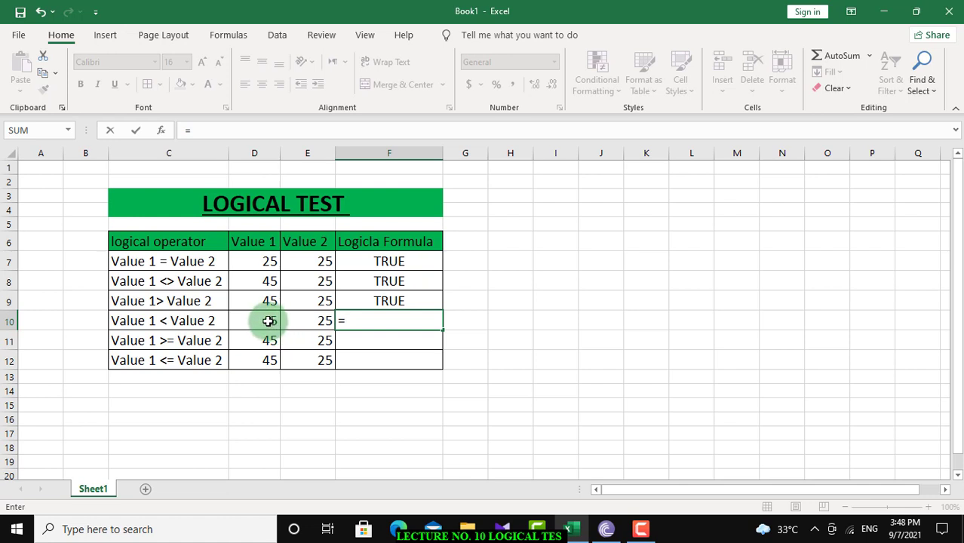
pyautogui.click(268, 321)
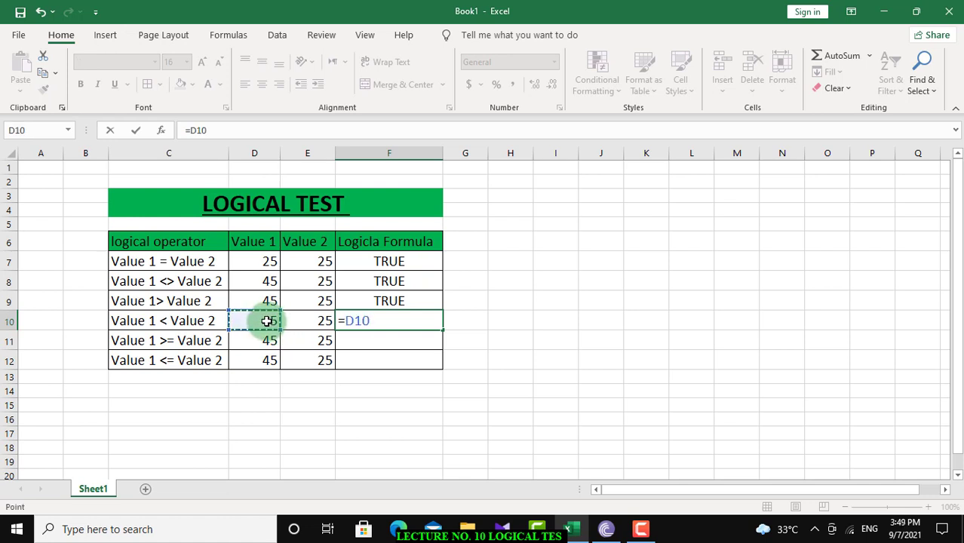
pyautogui.write('<')
pyautogui.click(292, 325)
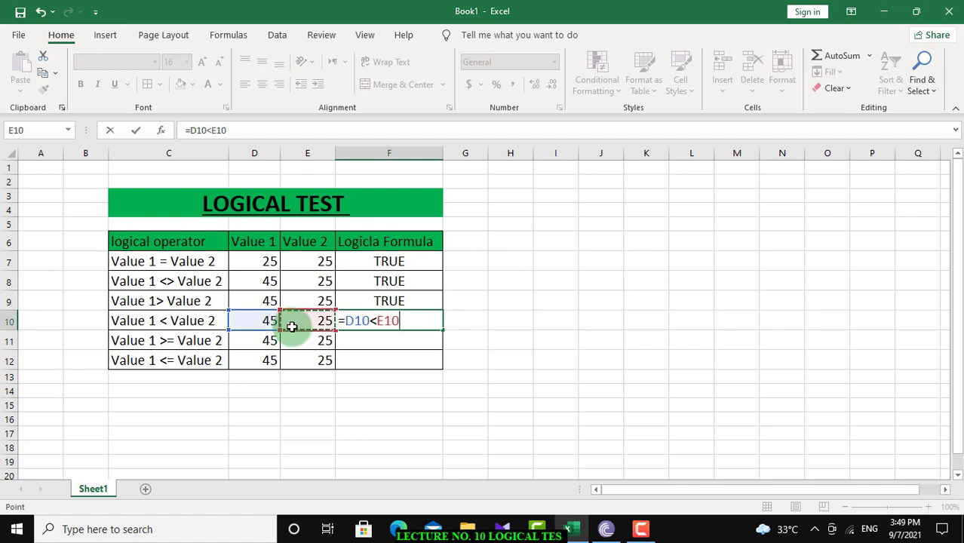
pyautogui.press('Return')
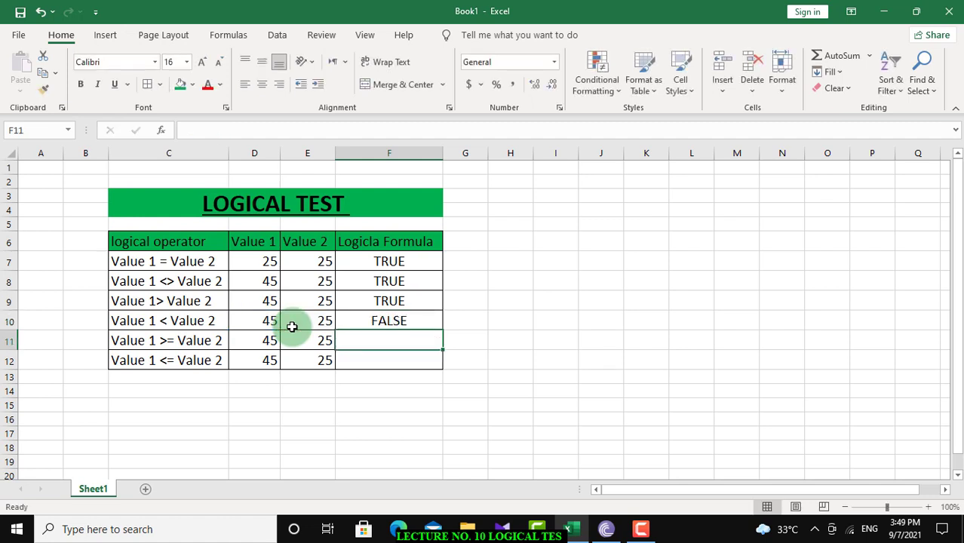
# - Enter the greater-or-equal formula =D11>=E11 in F11, returning TRUE
pyautogui.write('=')
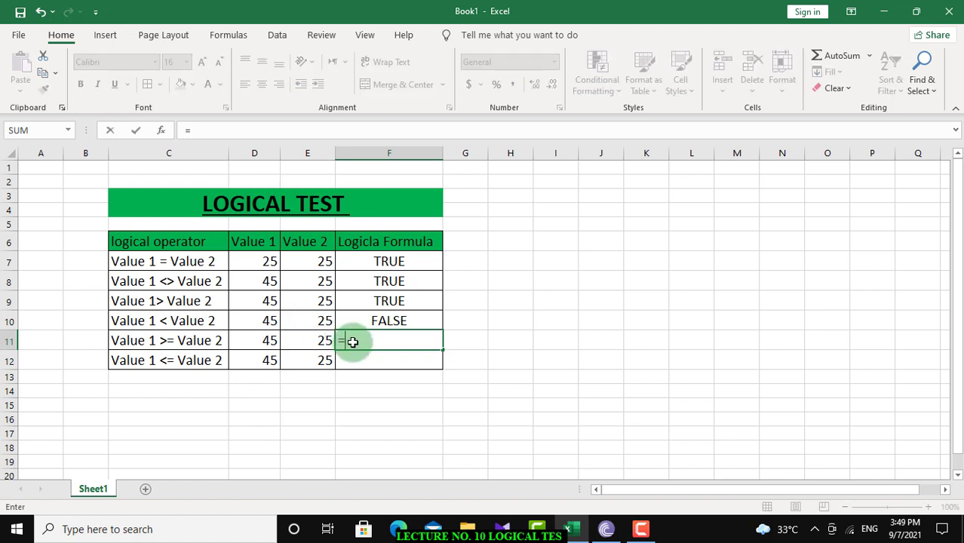
pyautogui.click(255, 340)
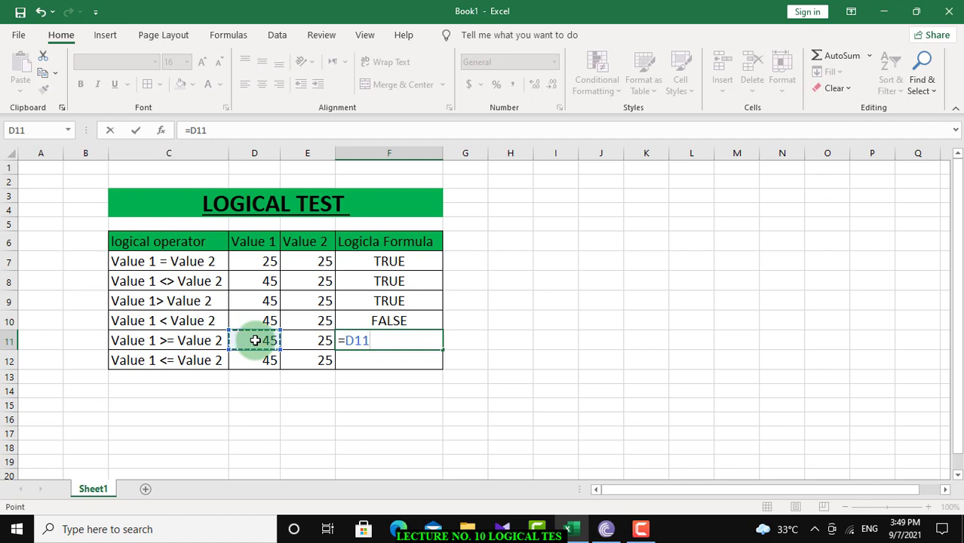
pyautogui.write('>=')
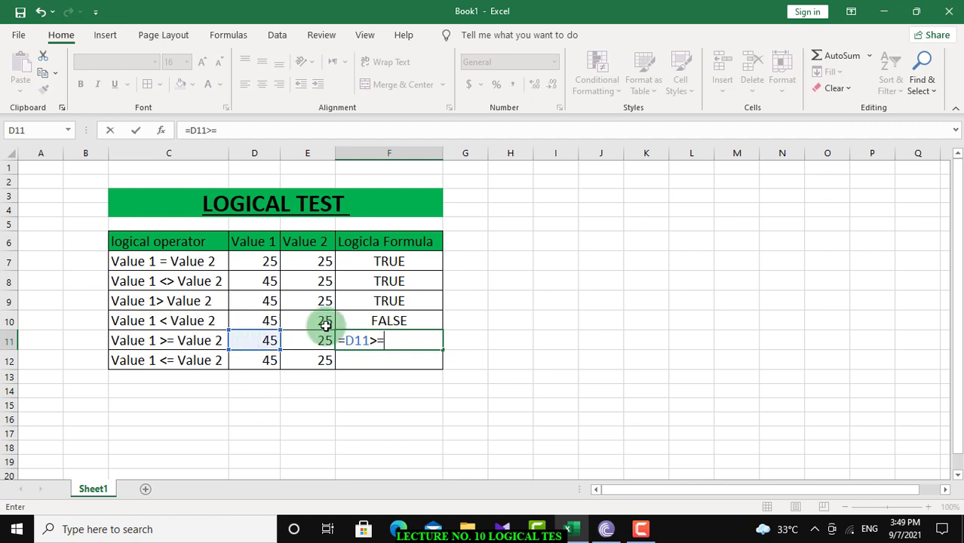
pyautogui.click(313, 342)
pyautogui.press('Return')
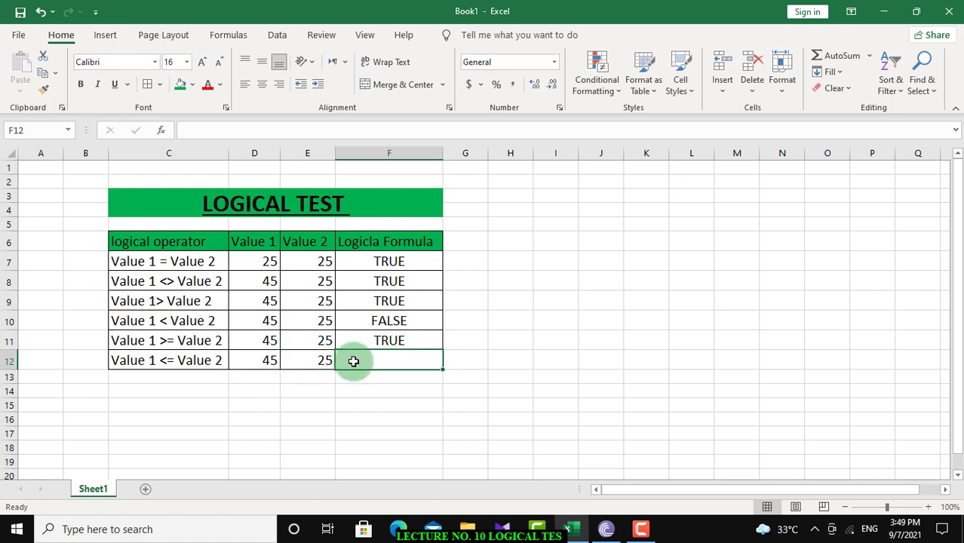
# - Build the less-or-equal formula =D12<=E12 in F12, correcting the mistyped operator
pyautogui.write('=')
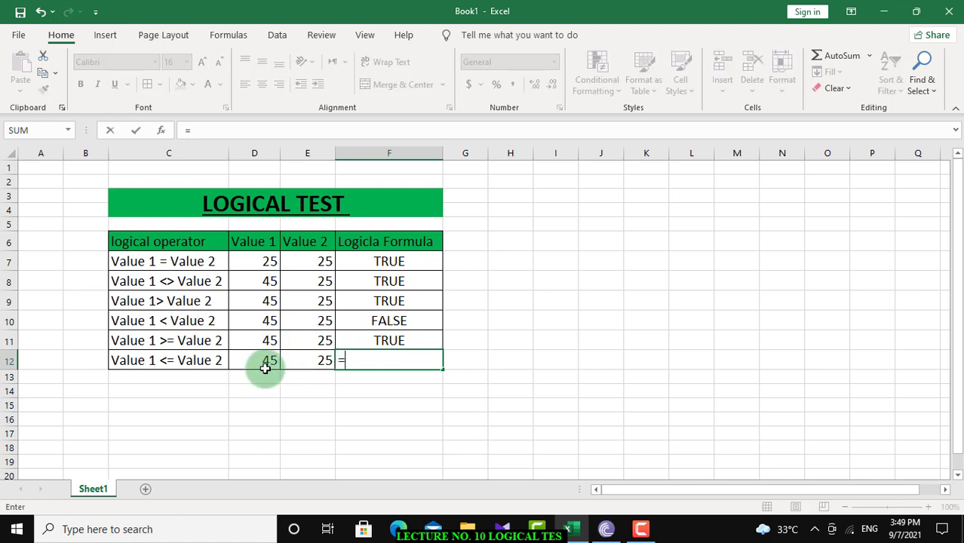
pyautogui.click(266, 365)
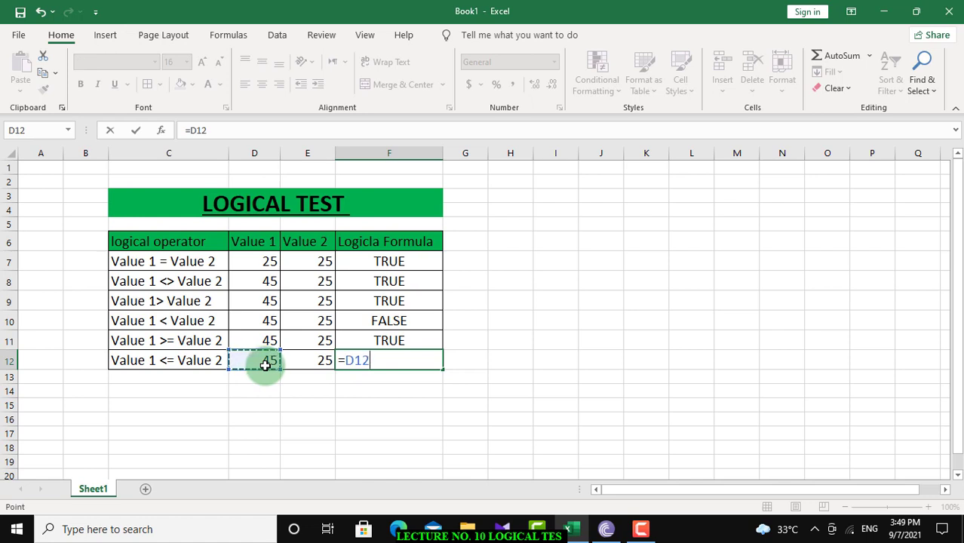
pyautogui.write('=')
pyautogui.write('<')
pyautogui.press('BackSpace')
pyautogui.press('BackSpace')
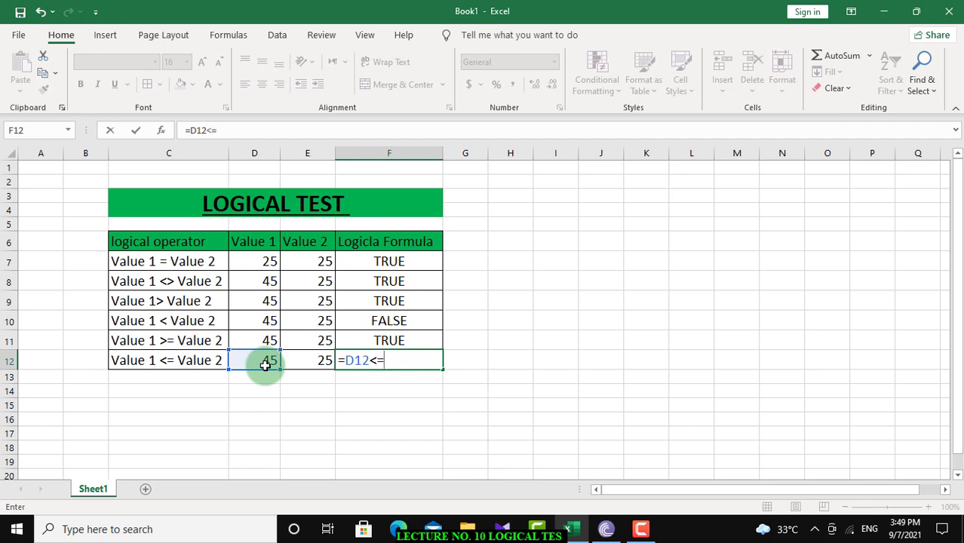
pyautogui.click(321, 361)
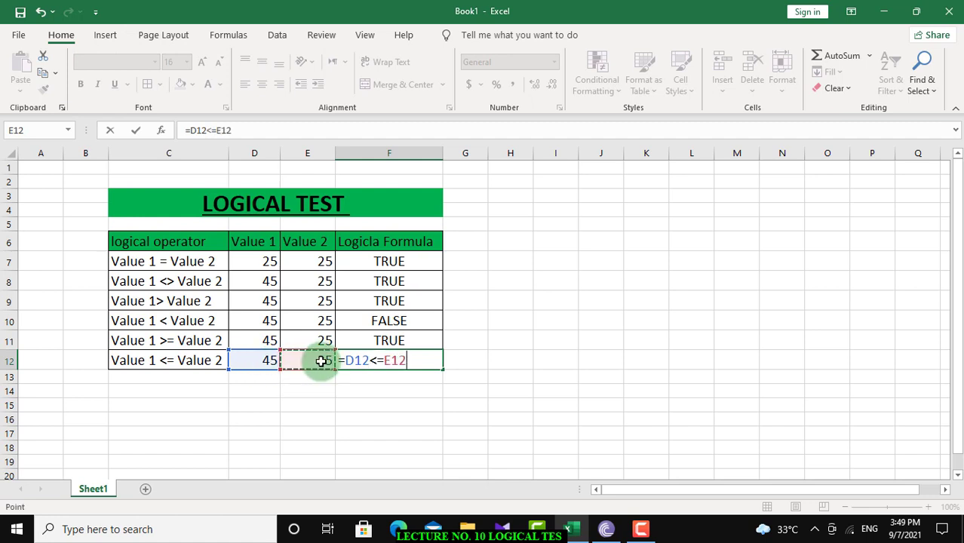
pyautogui.press('Return')
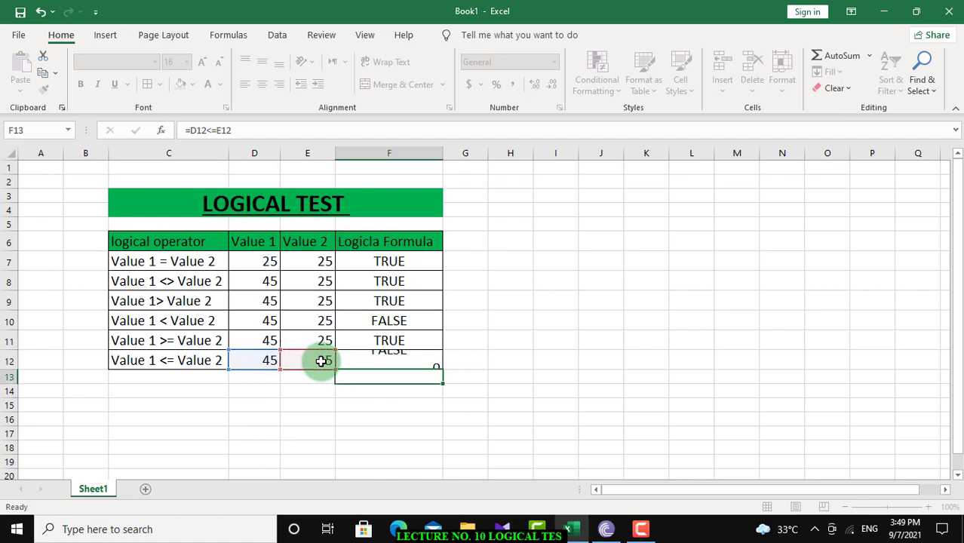